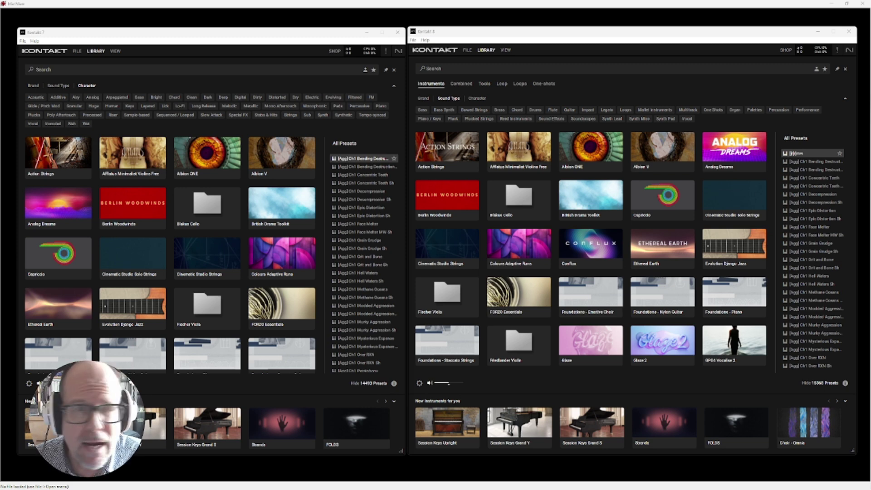
# - Open the Task Manager screenshot of Kontakt 7's memory use and place it over the library windows
pyautogui.click(733, 111)
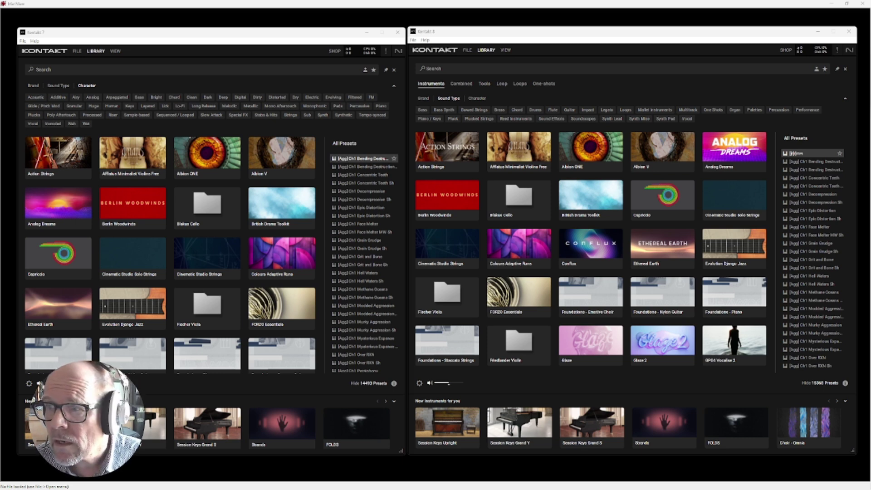
pyautogui.moveTo(867, 95); pyautogui.dragTo(409, 100)
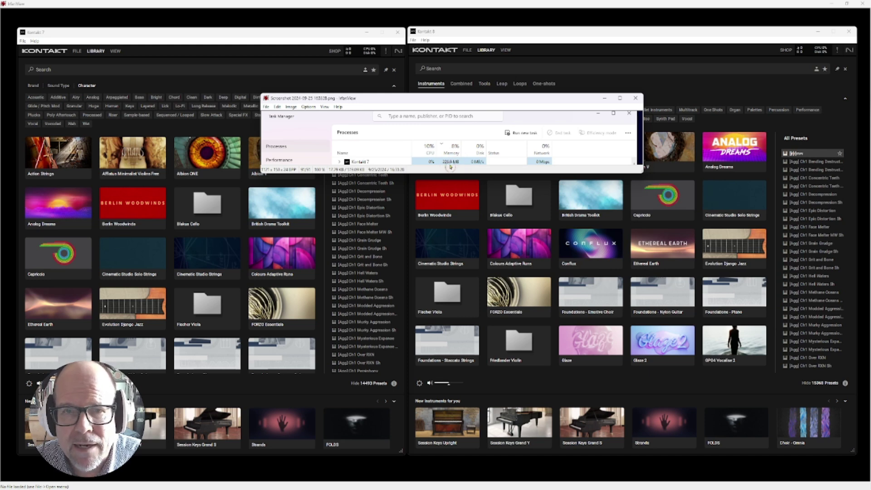
# - Place the Kontakt 8 Task Manager screenshot beside the first for comparison, then close it
pyautogui.moveTo(548, 154); pyautogui.dragTo(345, 180)
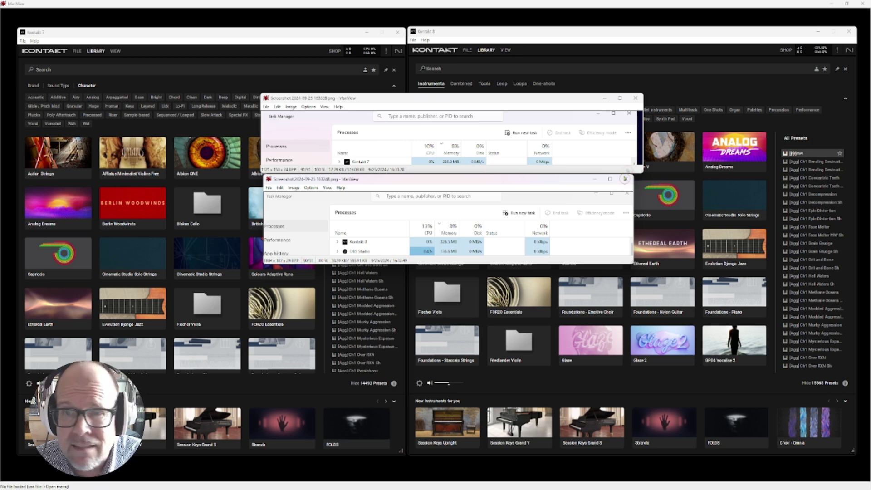
pyautogui.click(625, 179)
# - Close the last screenshot, shorten the Kontakt 7 window, and show its Brand filters
pyautogui.click(636, 98)
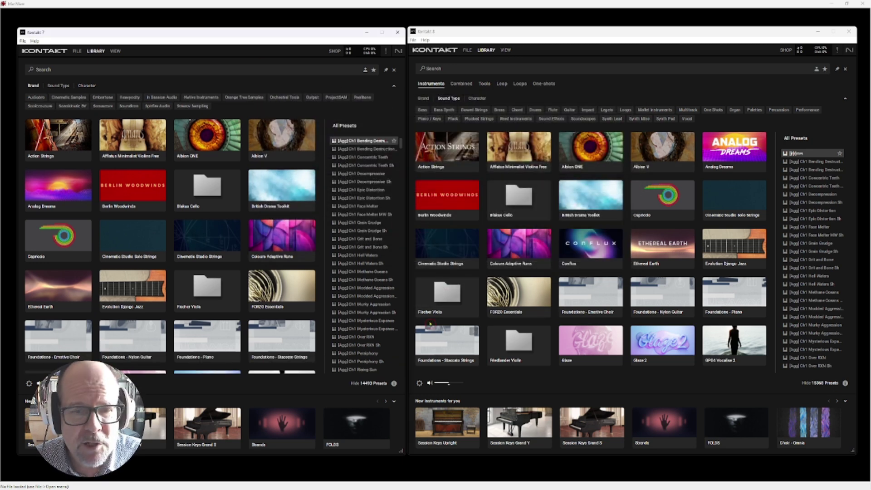
pyautogui.moveTo(403, 450)
pyautogui.mouseDown()
pyautogui.moveTo(369, 411)
pyautogui.moveTo(403, 451)
pyautogui.mouseUp()
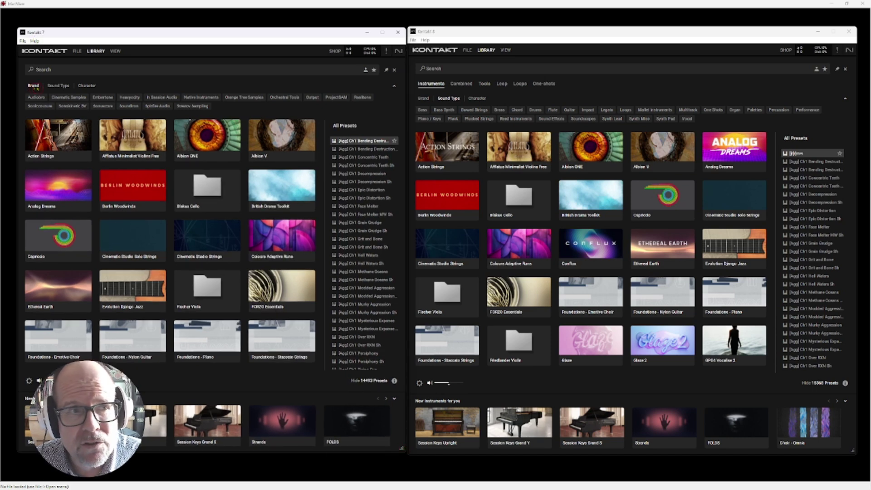
pyautogui.click(88, 86)
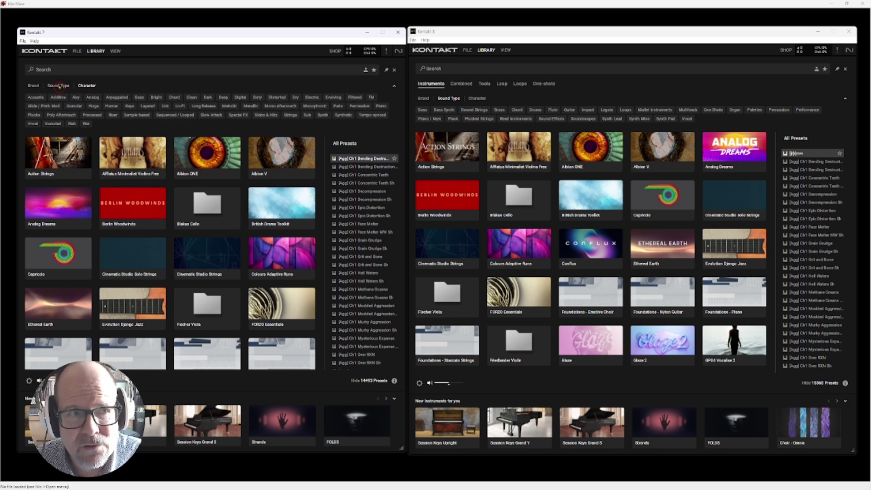
pyautogui.click(33, 85)
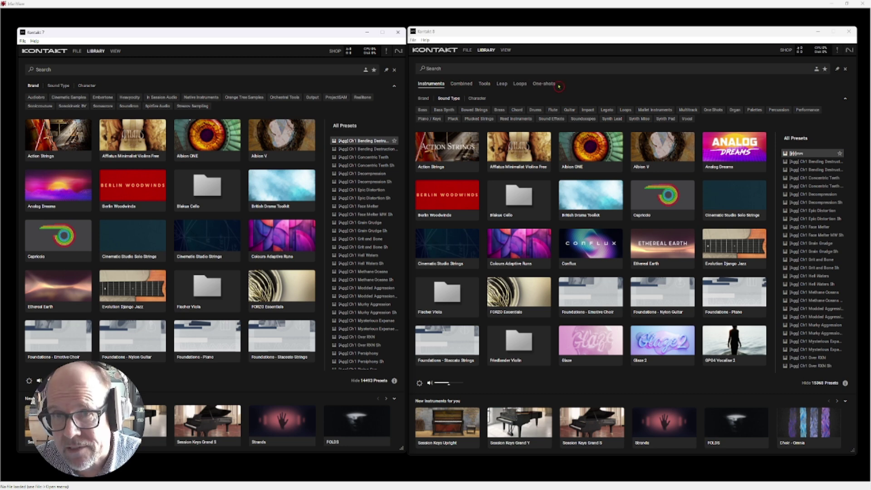
# - Browse Kontakt 8's Combined, Tools, Leap, Loops and One-shots categories, ending back on Tools
pyautogui.click(461, 84)
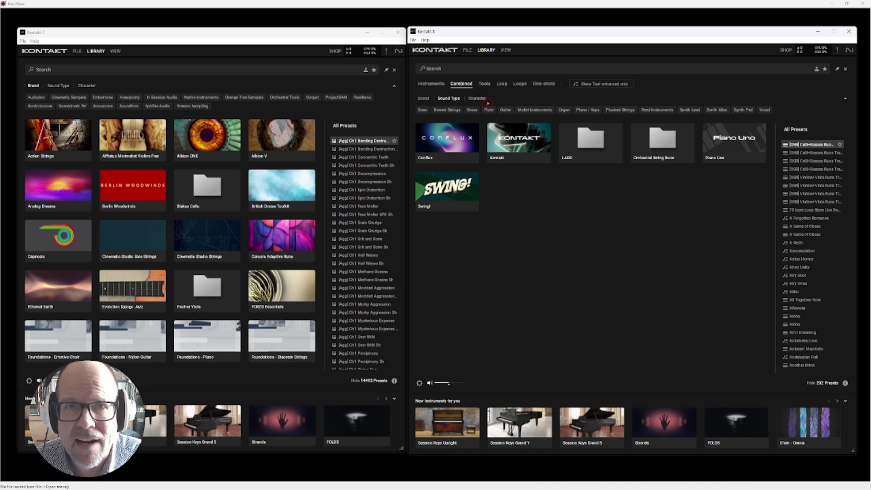
pyautogui.click(484, 86)
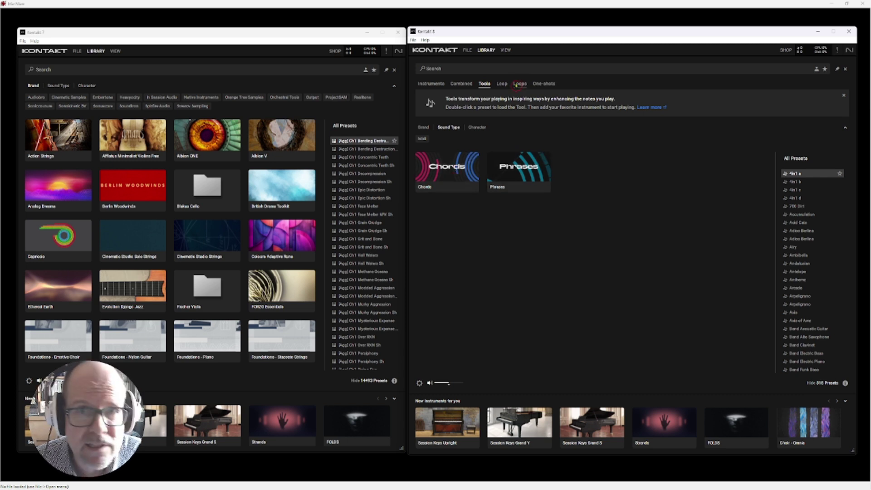
pyautogui.click(501, 84)
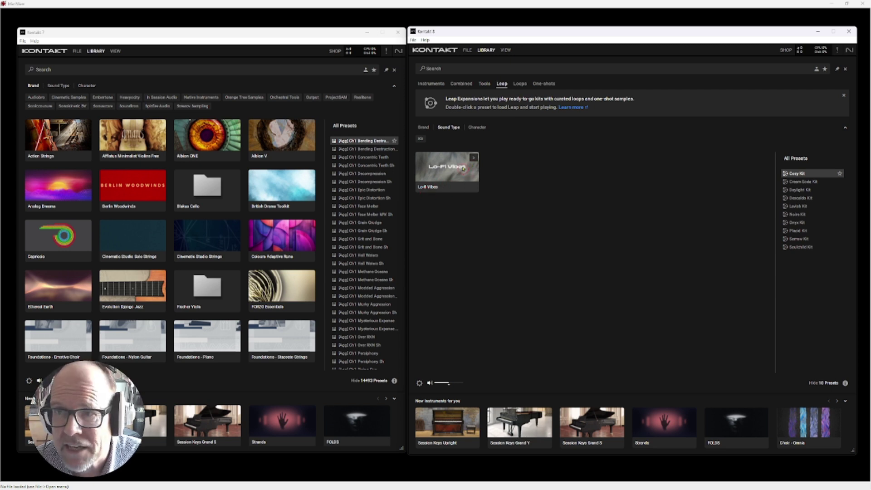
pyautogui.click(520, 84)
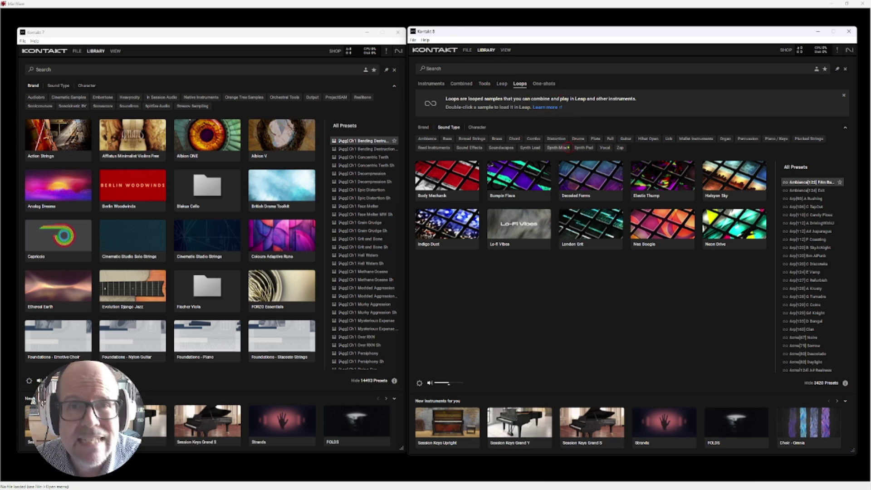
pyautogui.click(544, 83)
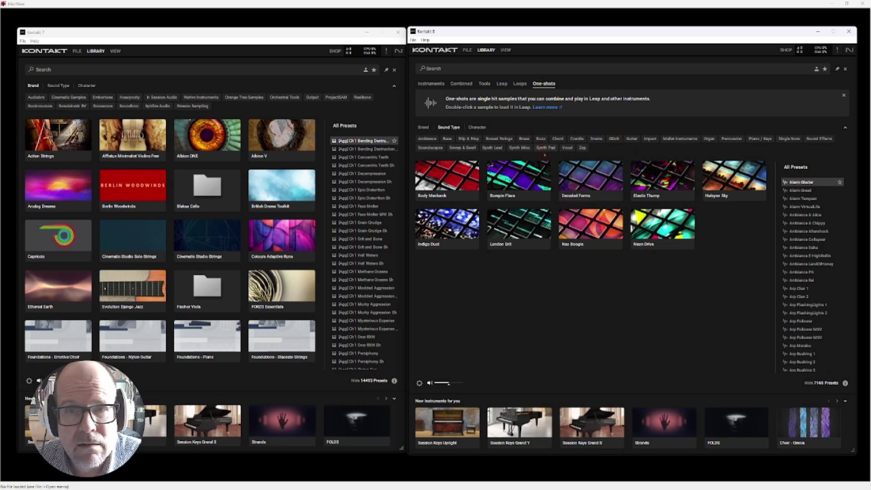
pyautogui.click(553, 126)
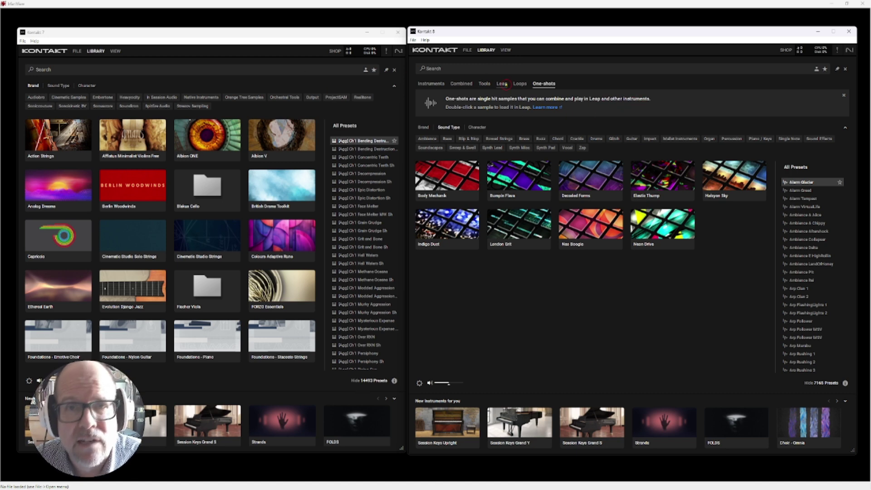
pyautogui.click(657, 245)
pyautogui.click(592, 90)
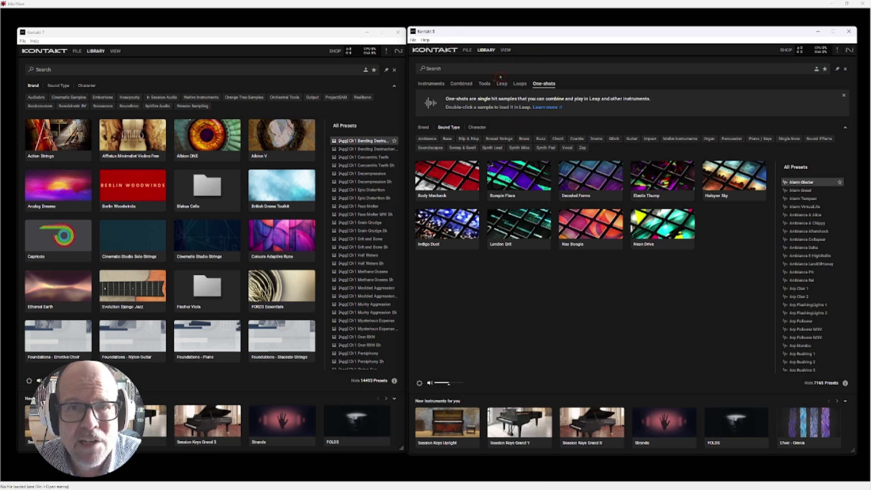
pyautogui.click(484, 84)
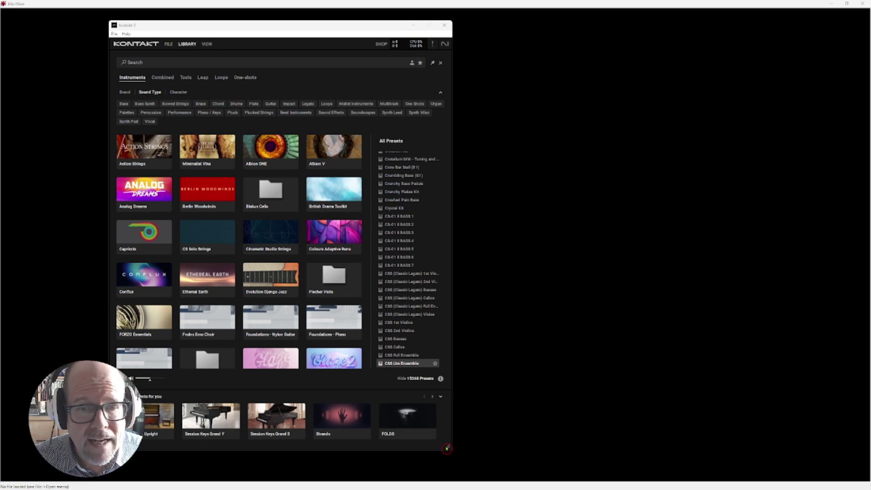
# - List the Chords presets and audition Blessed, Chill, Club Pulser and Cosy before selecting Classics
pyautogui.click(186, 78)
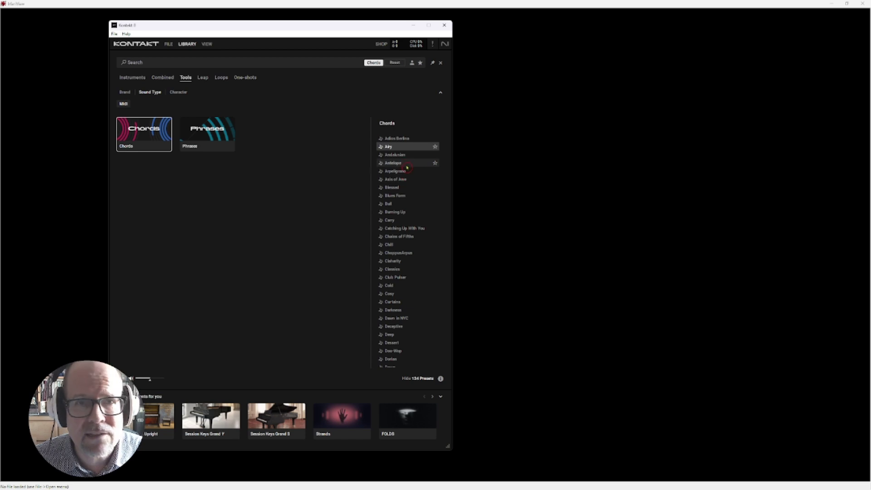
pyautogui.press('Up')
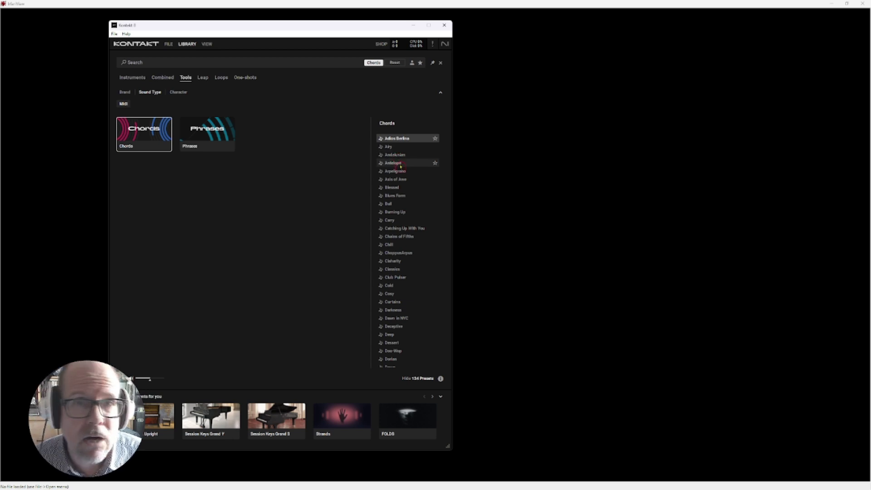
pyautogui.click(393, 187)
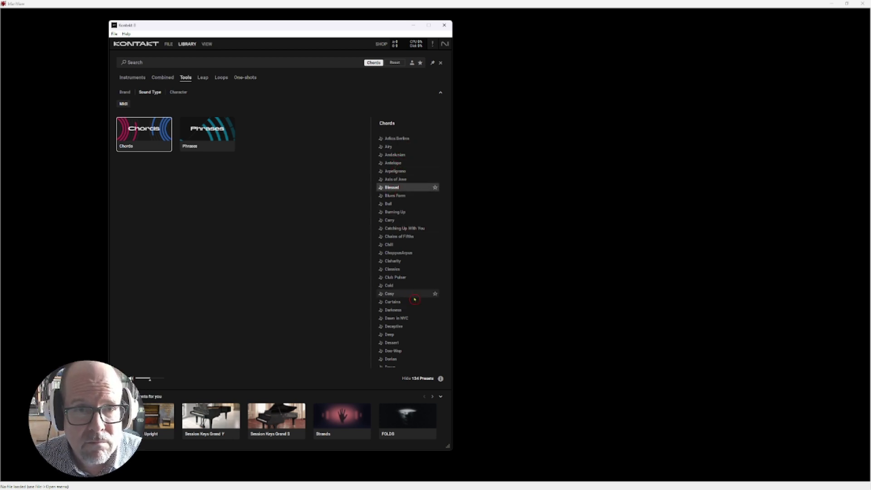
pyautogui.click(399, 244)
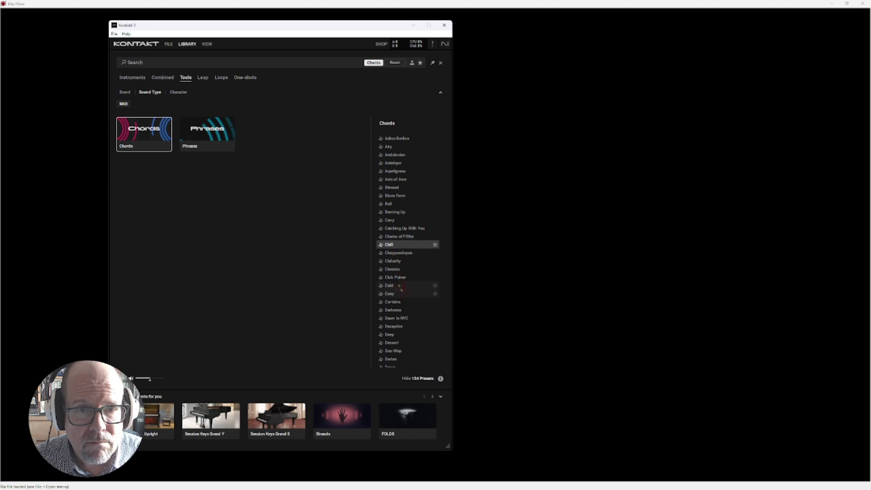
pyautogui.click(397, 277)
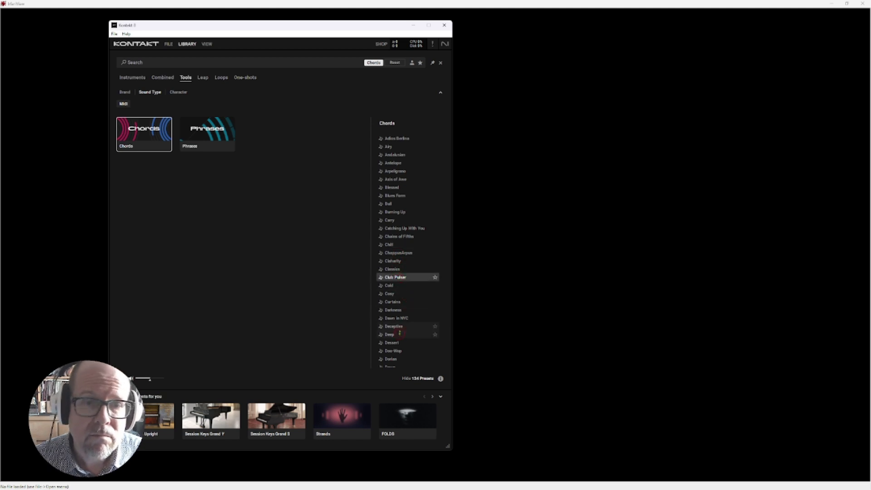
pyautogui.click(393, 294)
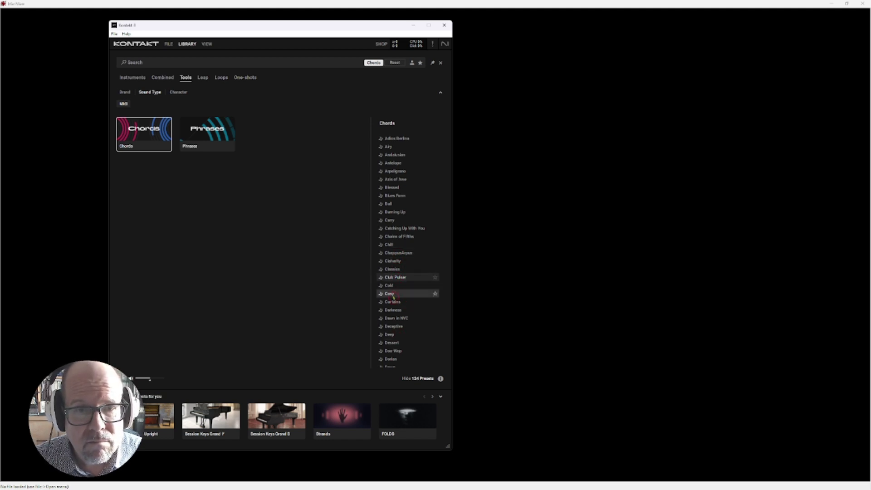
pyautogui.click(398, 269)
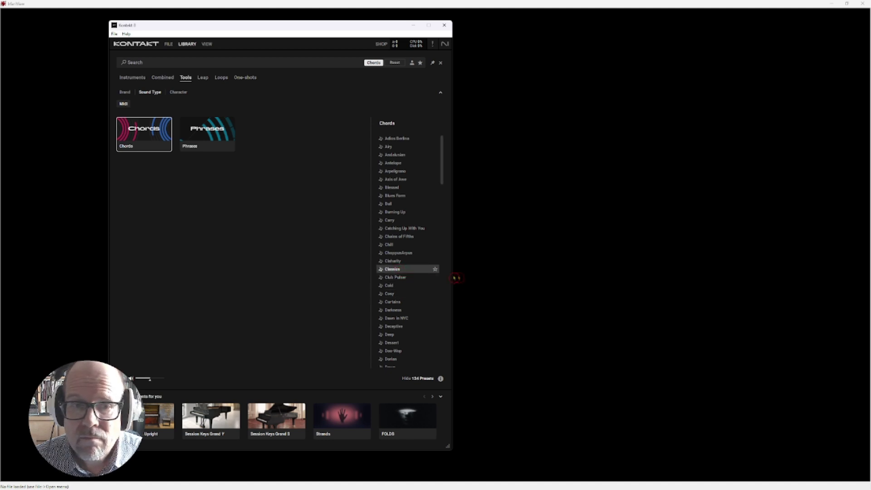
# - Load the Classics preset into the Chords Tool and play a note to hear its G Minor chords
pyautogui.doubleClick(399, 269)
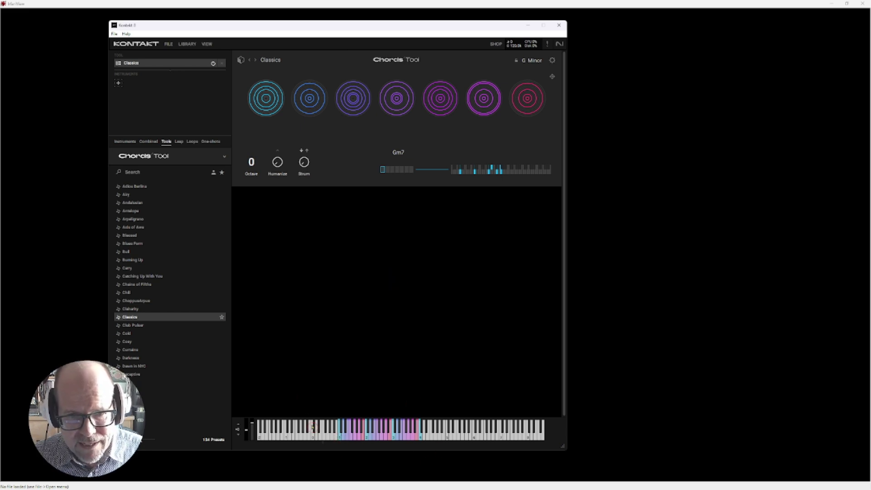
pyautogui.click(369, 437)
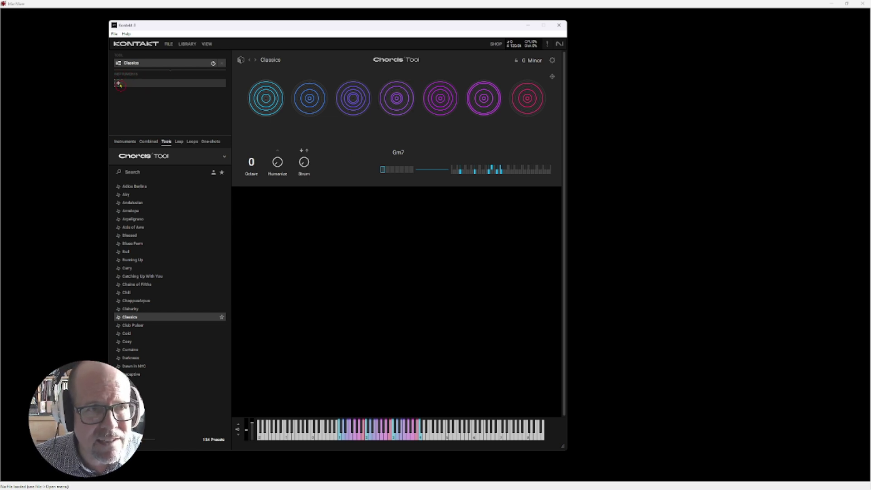
# - Load The Maverick piano as the instrument played by the Chords Tool
pyautogui.click(119, 84)
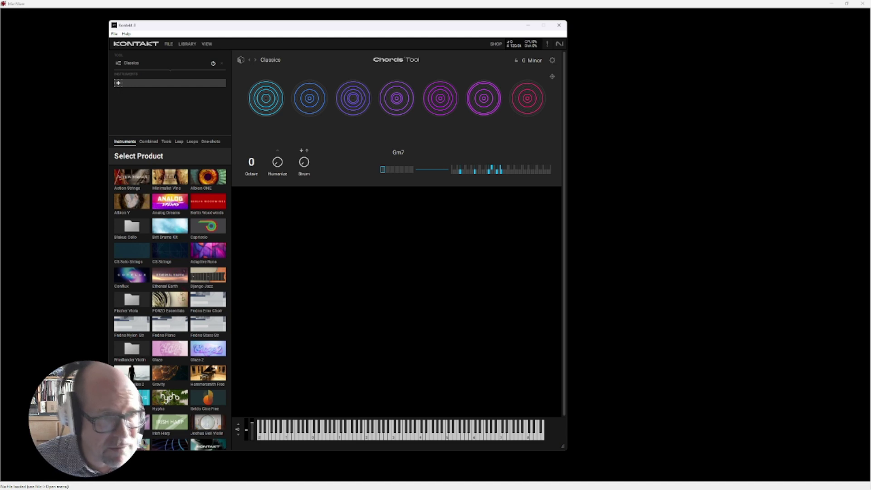
pyautogui.scroll(-3, 163, 299)
pyautogui.scroll(-5, 170, 309)
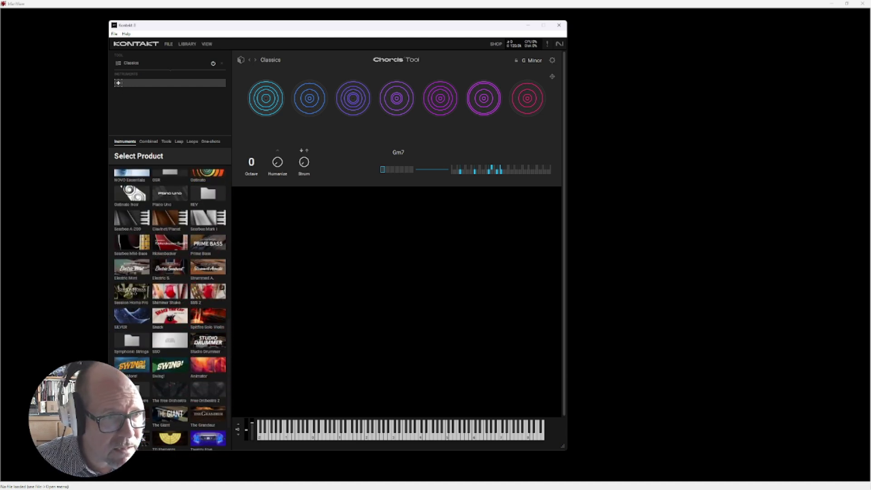
pyautogui.scroll(-2, 168, 315)
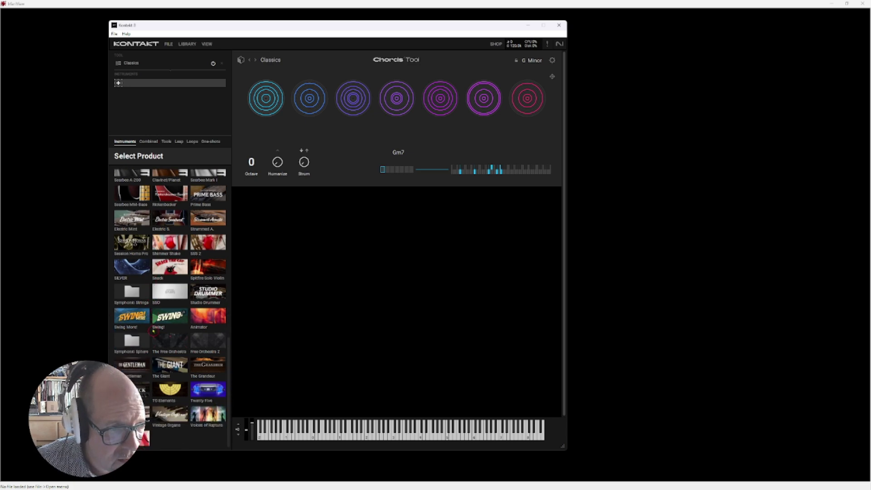
pyautogui.click(131, 413)
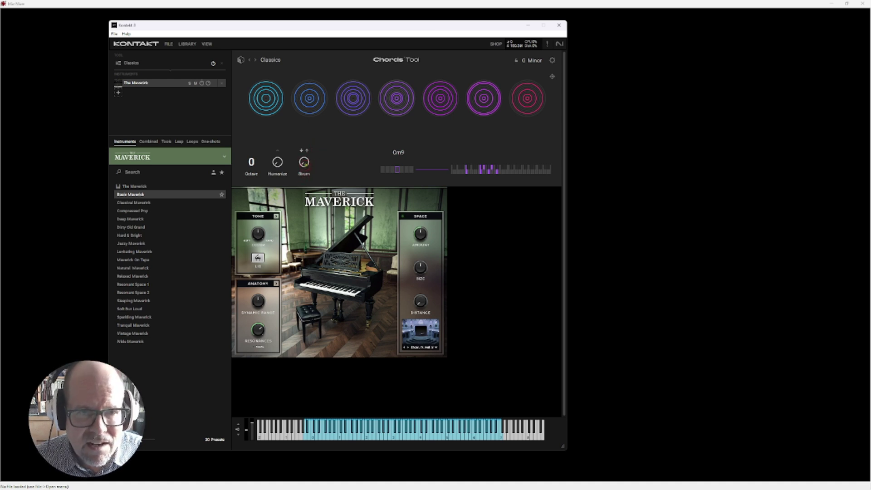
# - Set the Chords Tool strum amount to 60 and bring up its settings page
pyautogui.moveTo(304, 162); pyautogui.dragTo(302, 128)
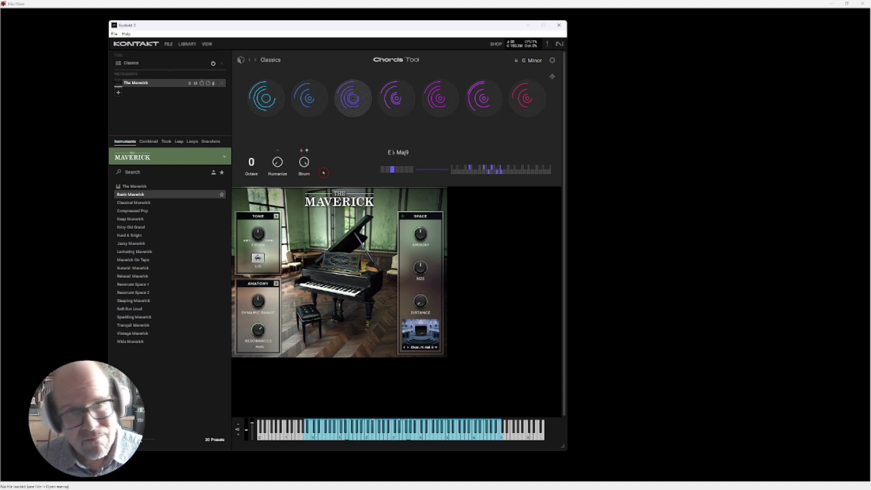
pyautogui.moveTo(304, 162); pyautogui.dragTo(312, 182)
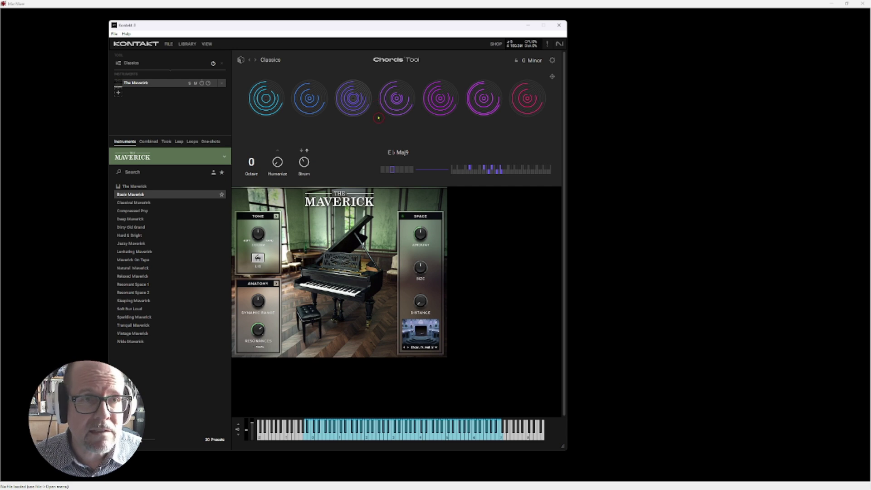
pyautogui.moveTo(363, 115)
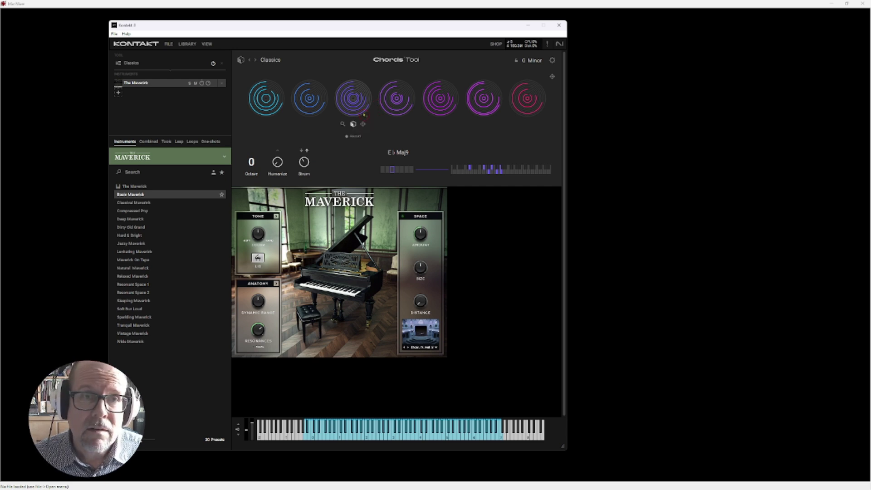
pyautogui.click(553, 62)
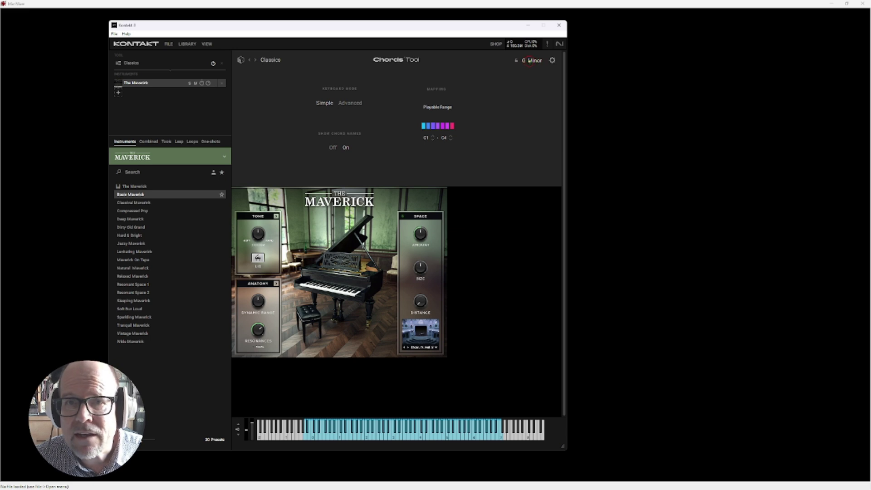
pyautogui.click(553, 60)
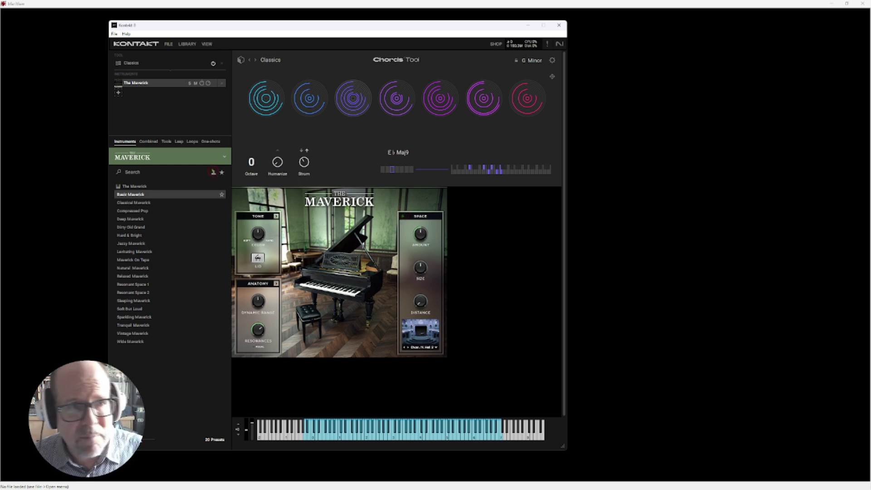
pyautogui.moveTo(527, 122)
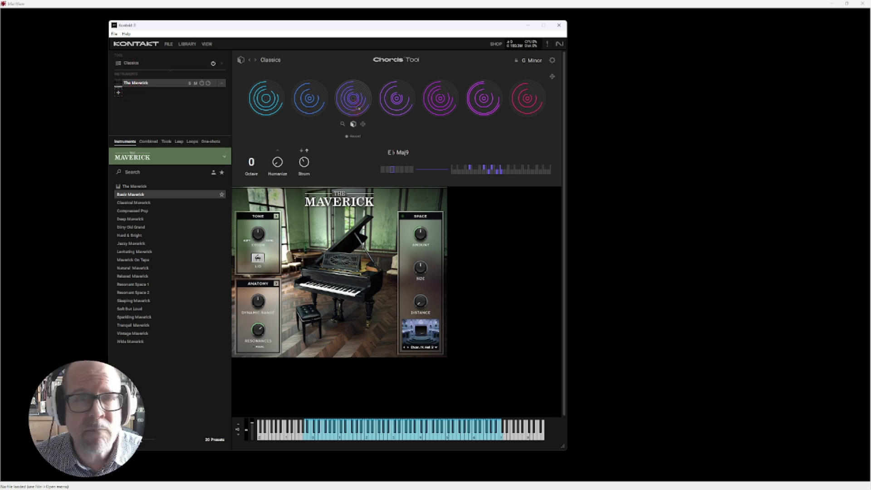
pyautogui.moveTo(396, 100)
pyautogui.moveTo(440, 124)
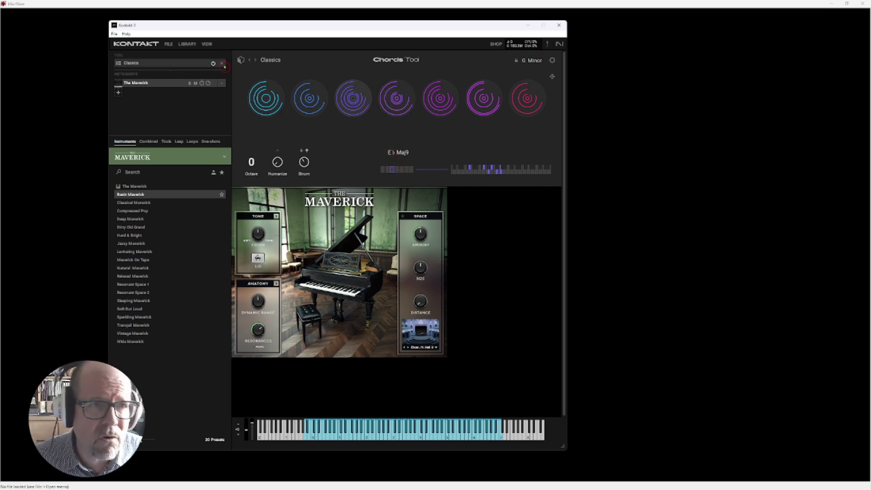
pyautogui.click(149, 93)
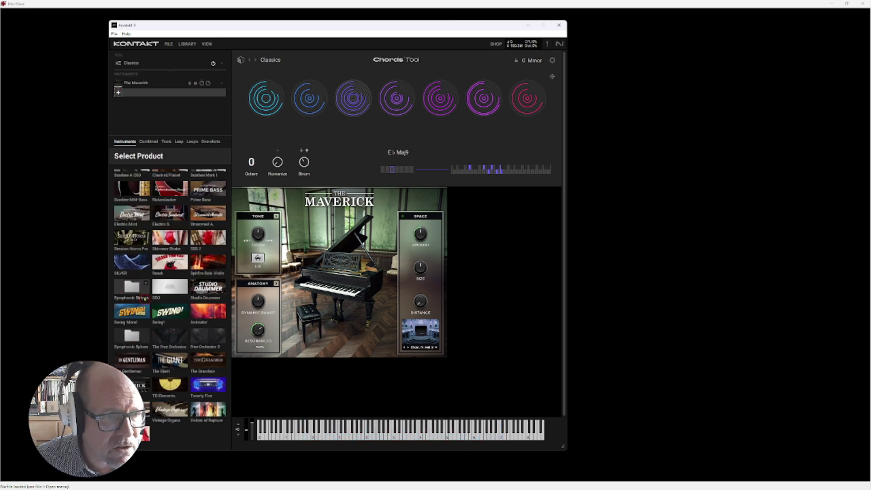
# - Add CSS Lite Ensemble from Cinematic Studio Strings as a second instrument below The Maverick
pyautogui.scroll(5, 143, 298)
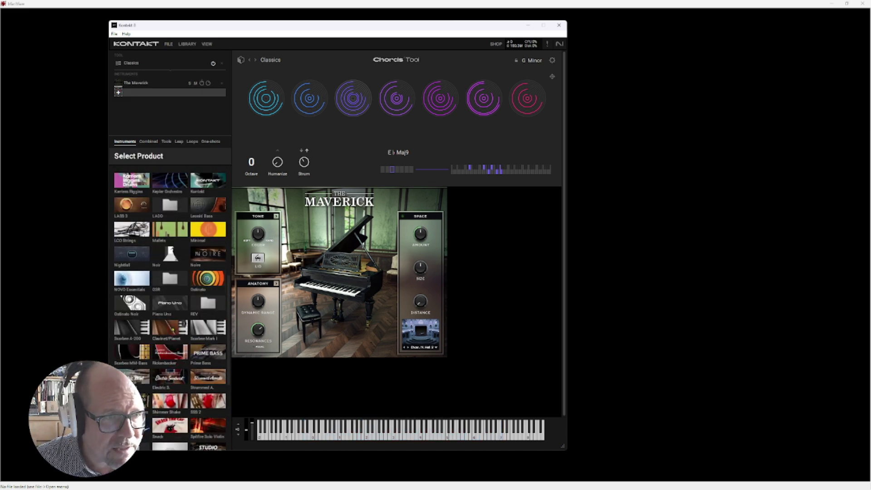
pyautogui.scroll(9, 172, 329)
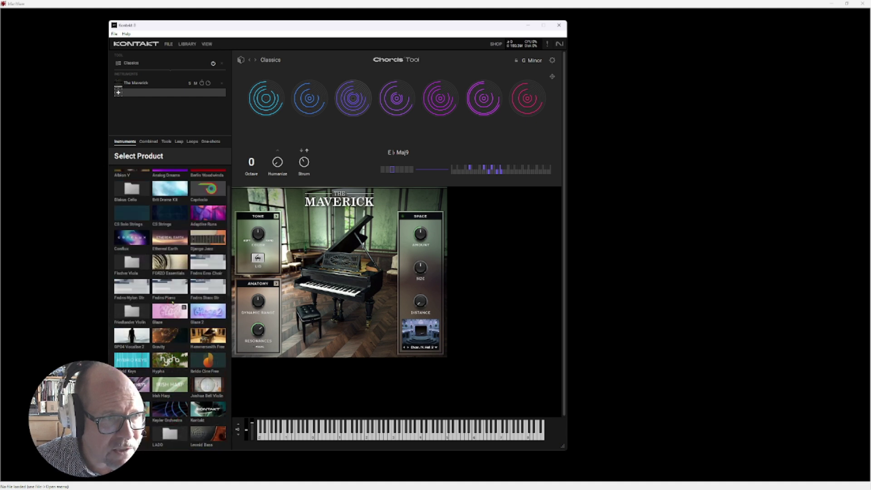
pyautogui.click(170, 214)
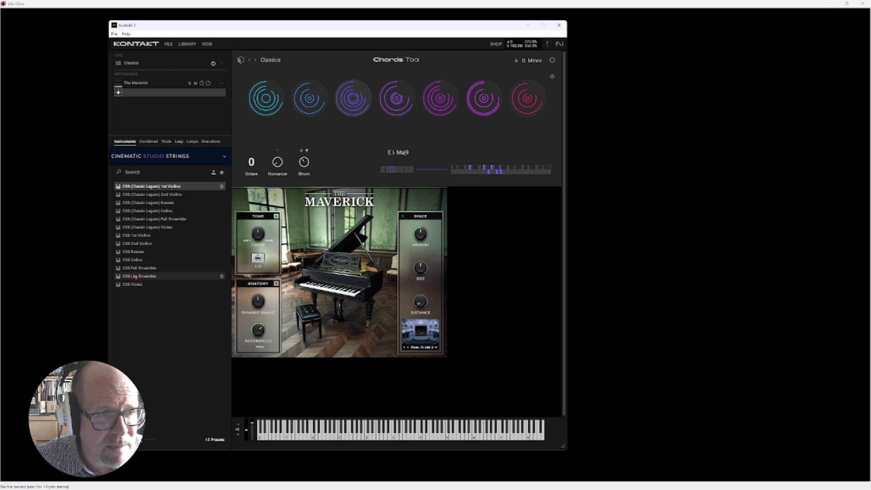
pyautogui.click(139, 277)
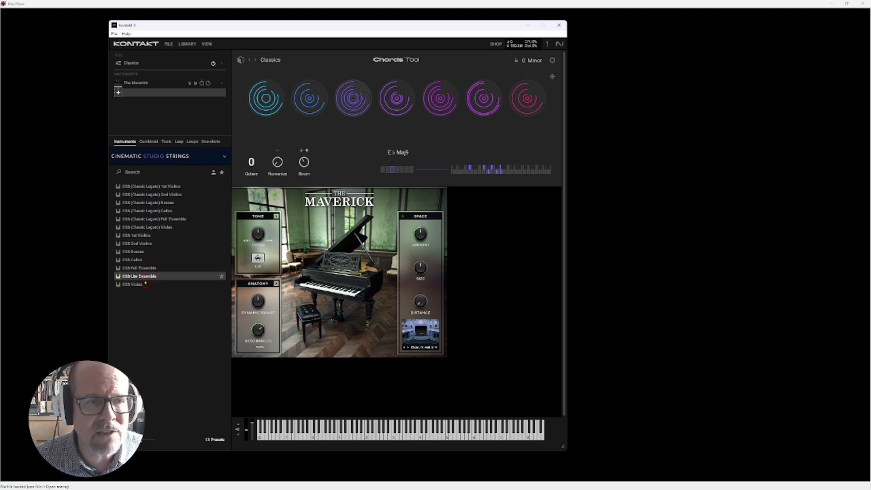
pyautogui.moveTo(357, 364); pyautogui.dragTo(340, 373)
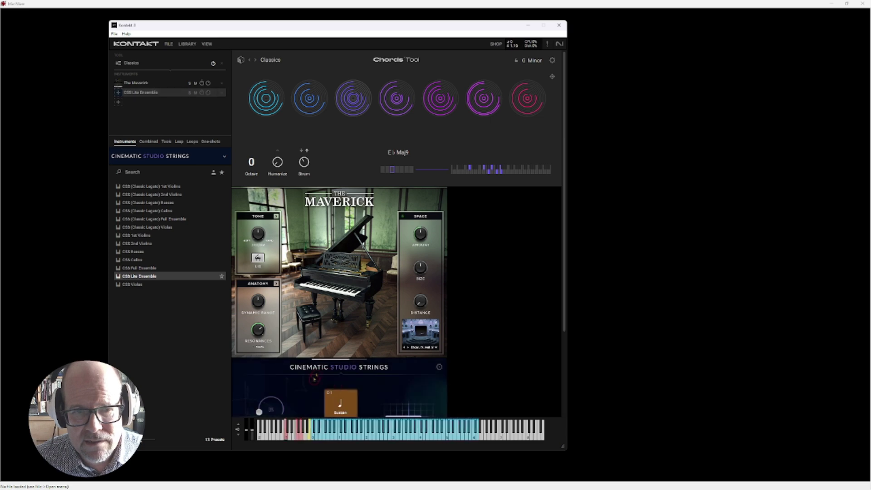
# - Make the Kontakt window taller and raise the chord strum to 68
pyautogui.moveTo(563, 449); pyautogui.dragTo(565, 482)
pyautogui.moveTo(565, 212); pyautogui.dragTo(557, 175)
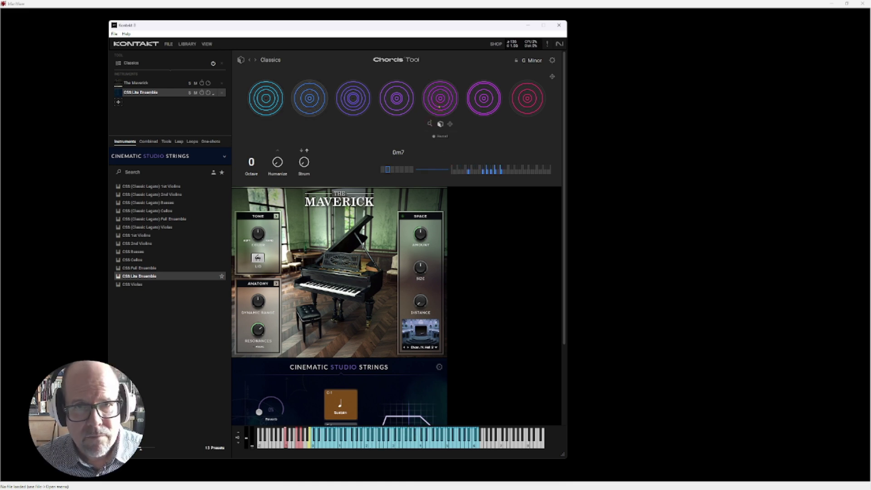
pyautogui.moveTo(303, 176); pyautogui.dragTo(308, 135)
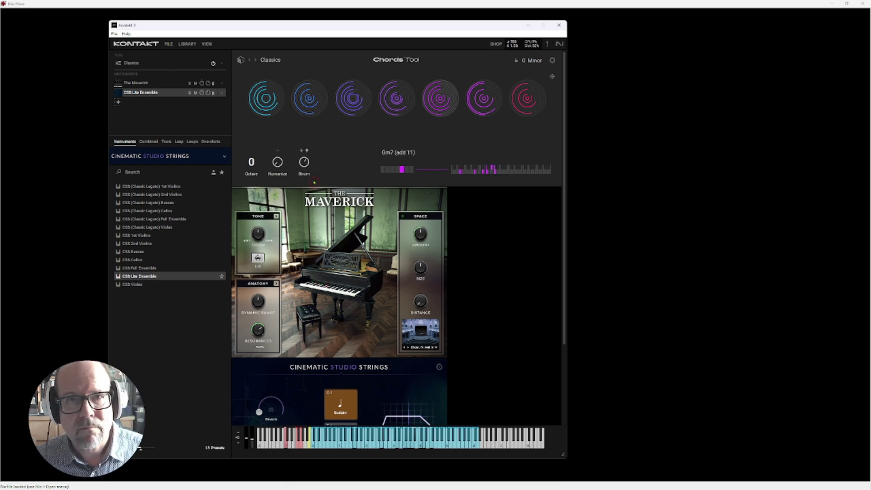
# - Switch the Chords Tool preset to Club Pulser
pyautogui.click(551, 61)
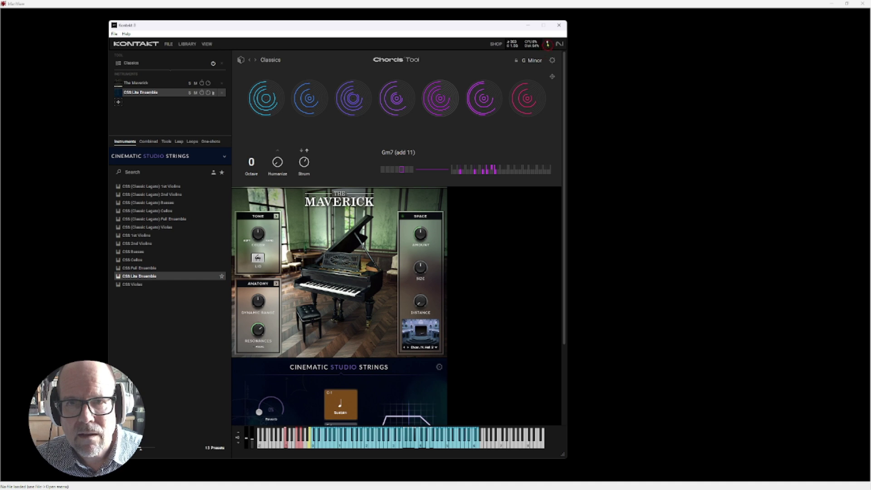
pyautogui.click(550, 51)
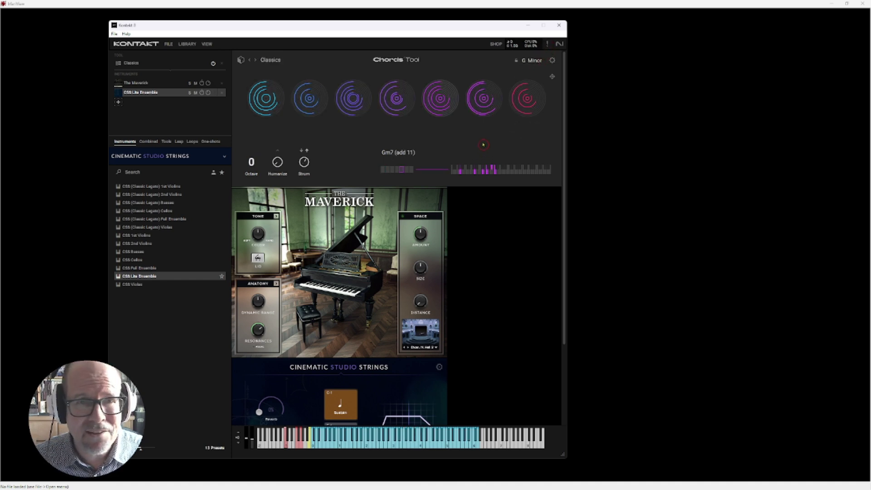
pyautogui.click(255, 60)
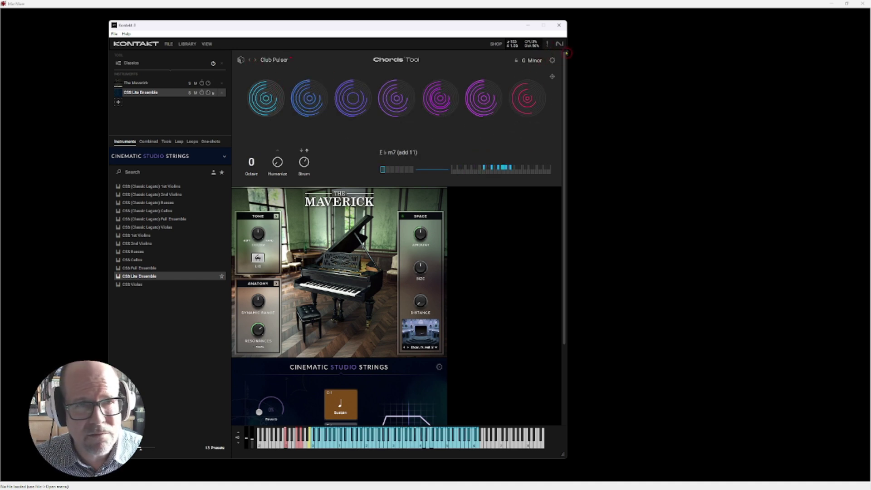
# - Change the Chords Tool key from G Minor to D♯/E♭ Minor
pyautogui.click(554, 54)
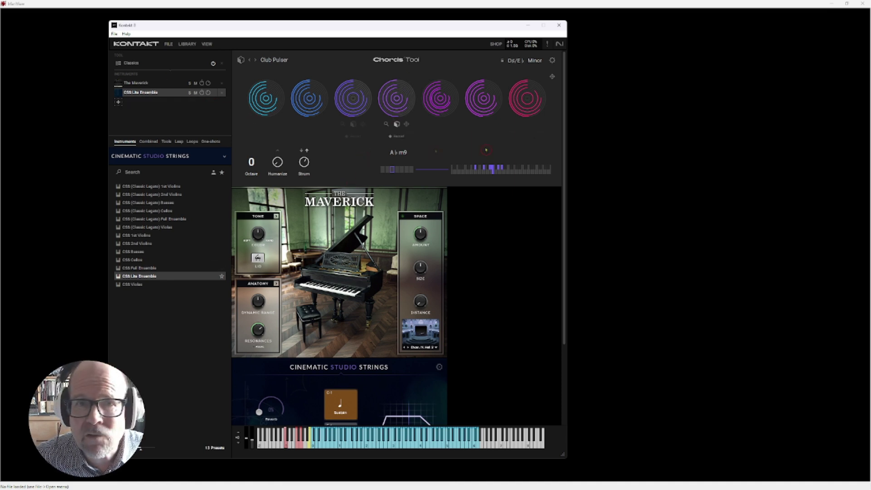
pyautogui.moveTo(539, 93)
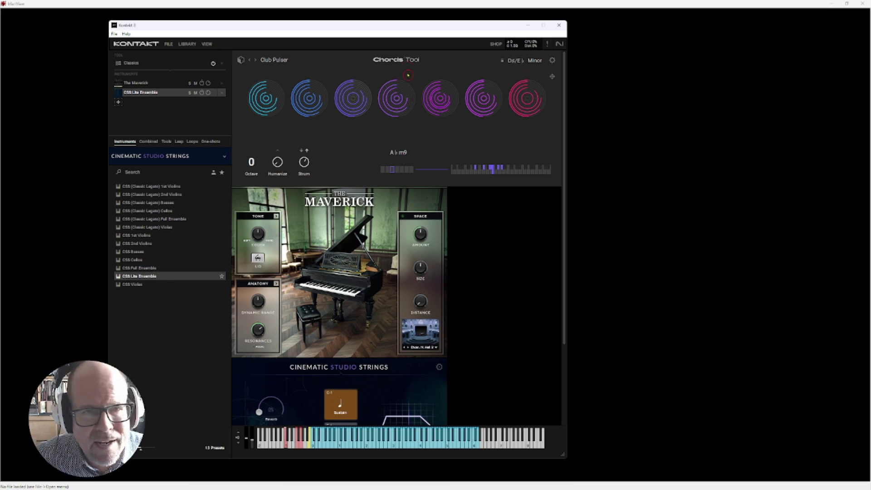
pyautogui.moveTo(396, 98)
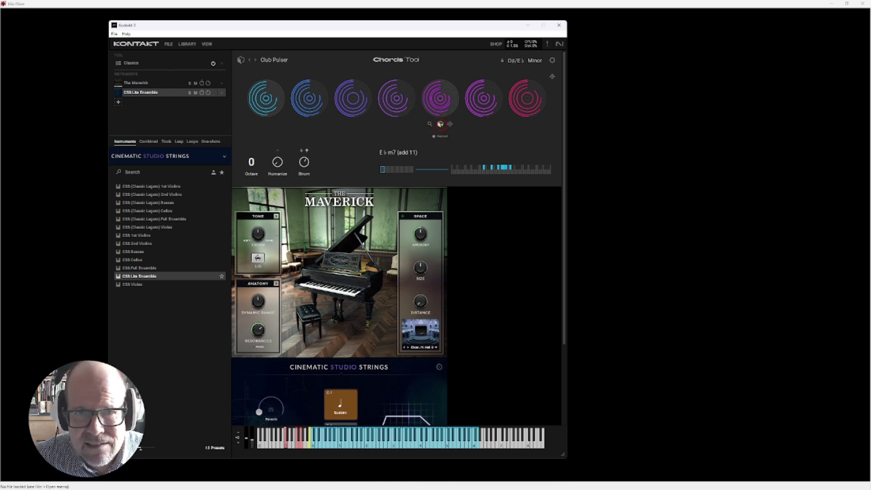
# - Audition the fifth chord pad twice, then switch the Chords Tool preset to Cold in G Phrygian
pyautogui.click(440, 125)
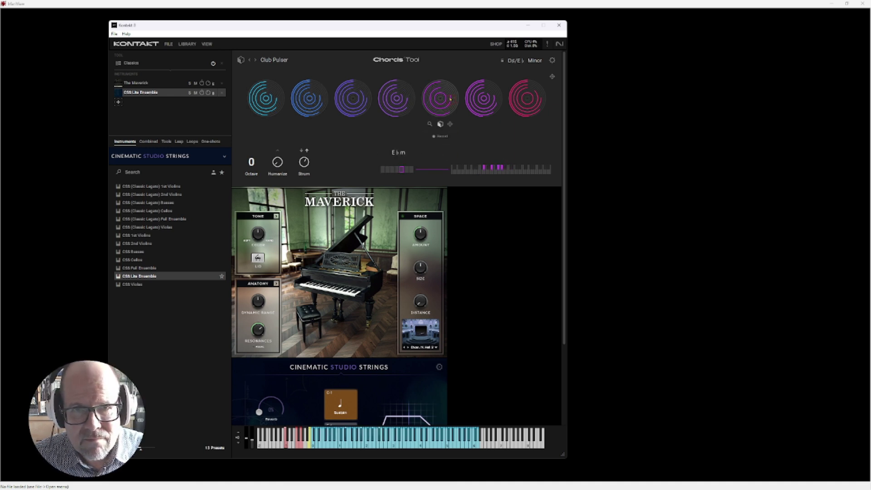
pyautogui.click(441, 124)
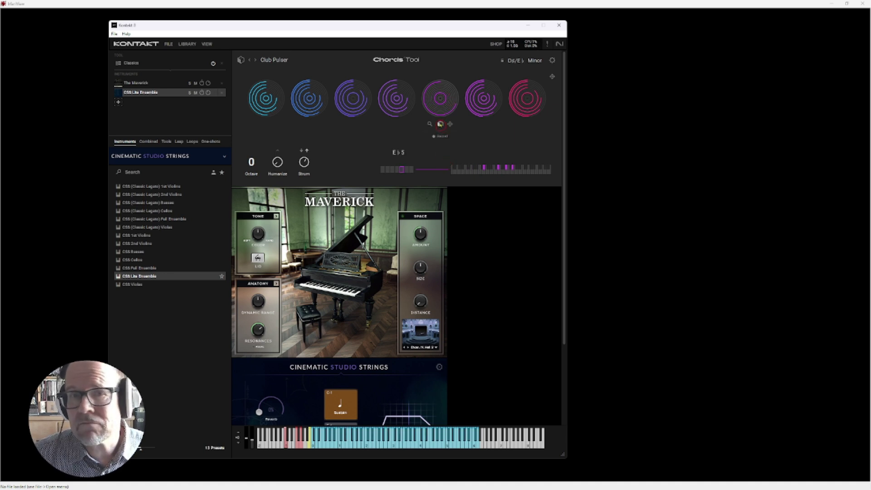
pyautogui.click(256, 60)
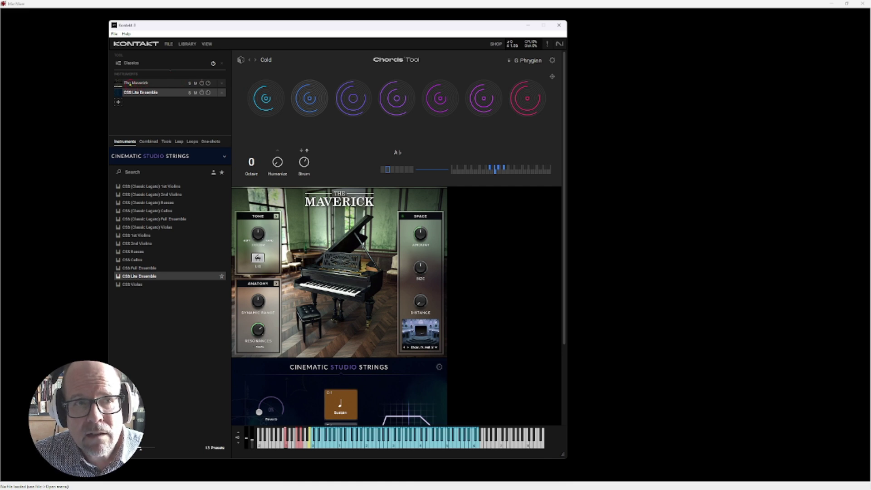
pyautogui.click(130, 83)
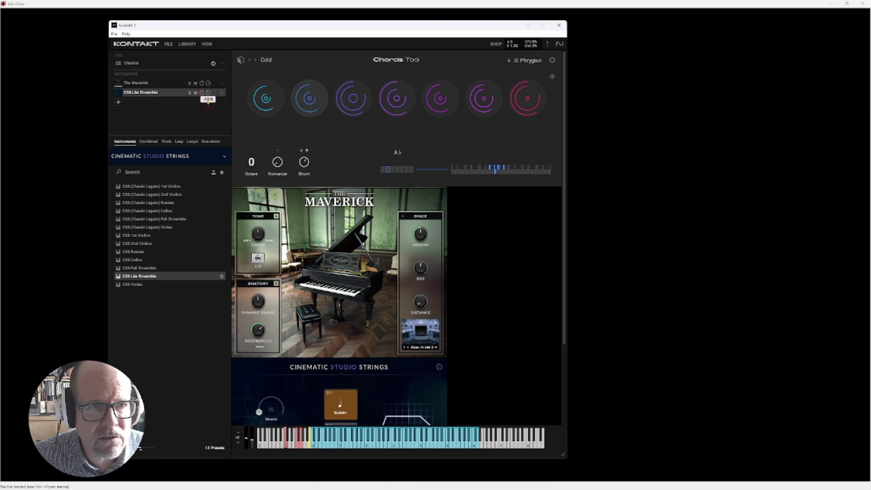
pyautogui.moveTo(209, 93)
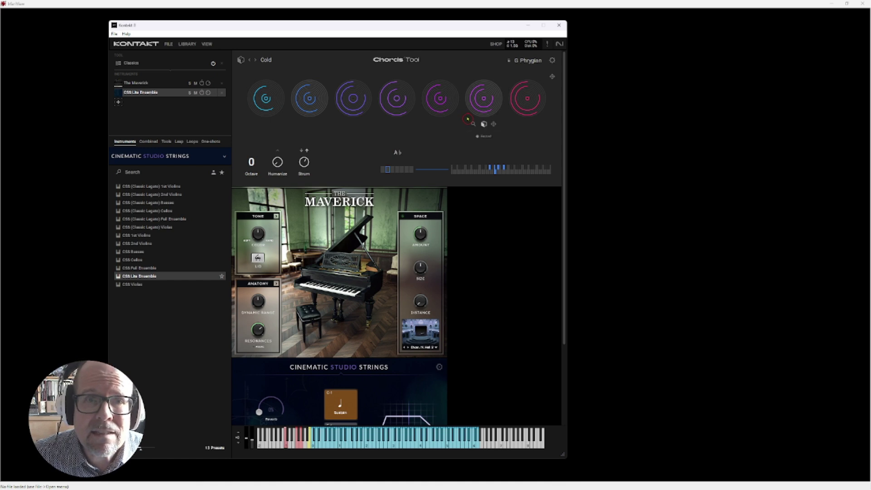
pyautogui.moveTo(527, 123)
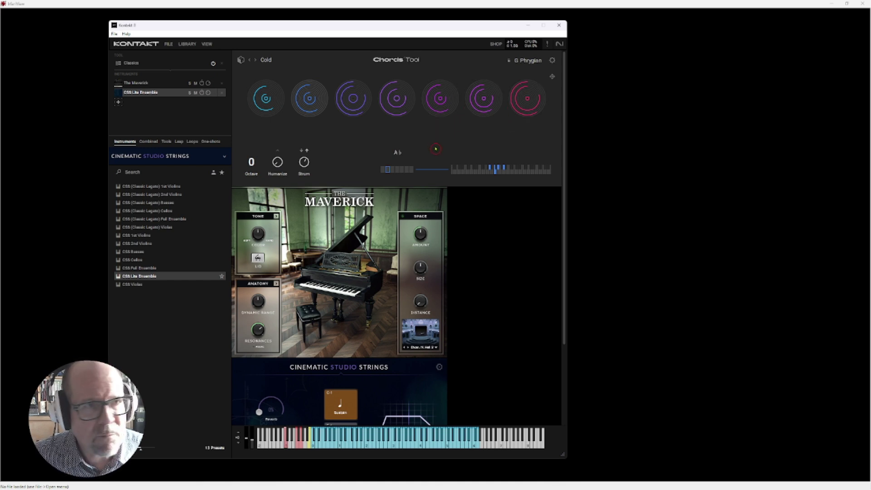
pyautogui.moveTo(493, 89)
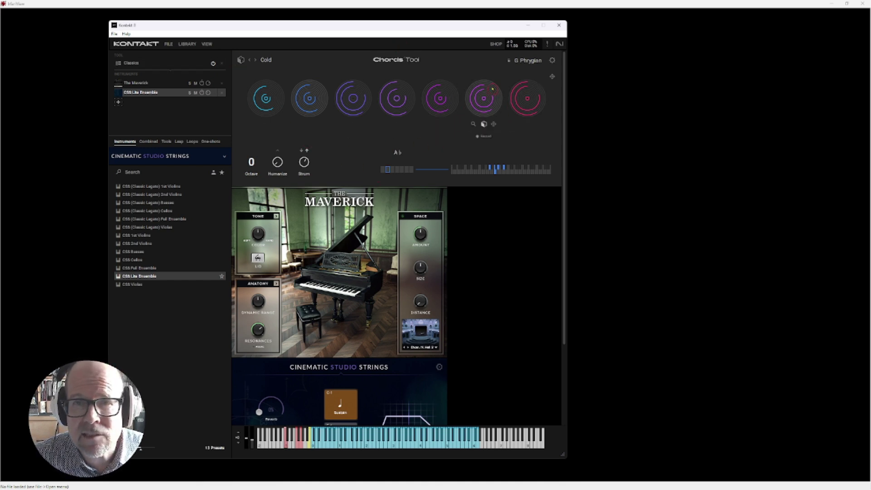